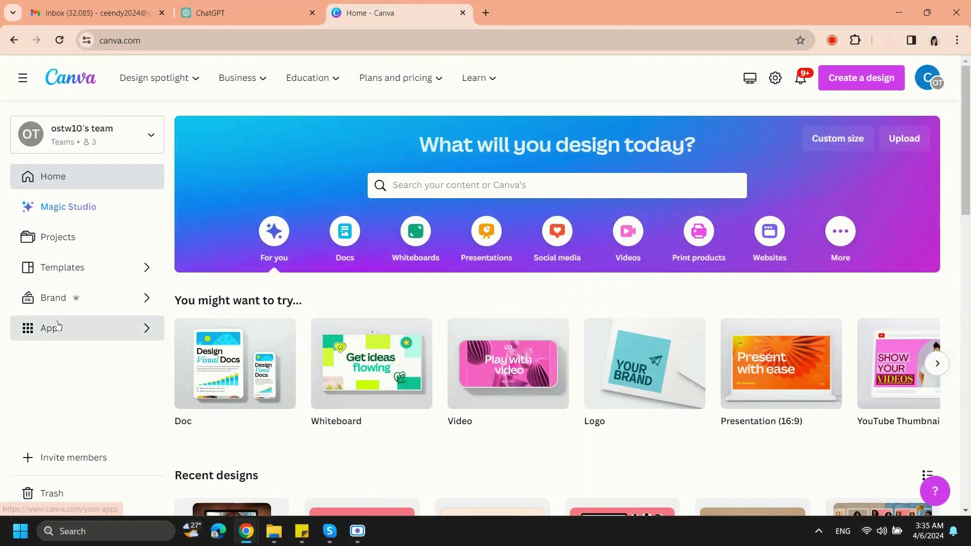
# - Search Canva's apps for 'childbook.ai' and open the Childbook.AI app details
pyautogui.click(50, 328)
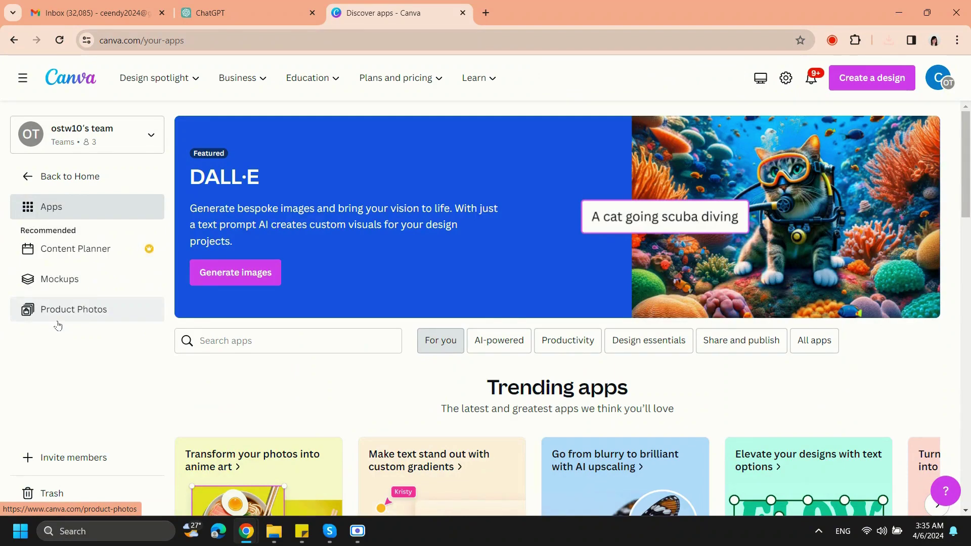
pyautogui.click(241, 341)
pyautogui.write('child')
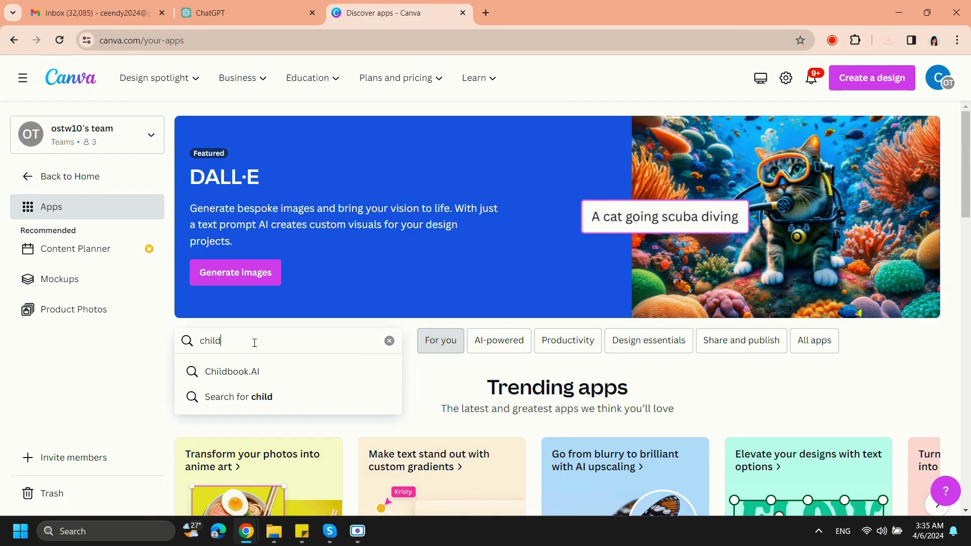
pyautogui.write('book.ai')
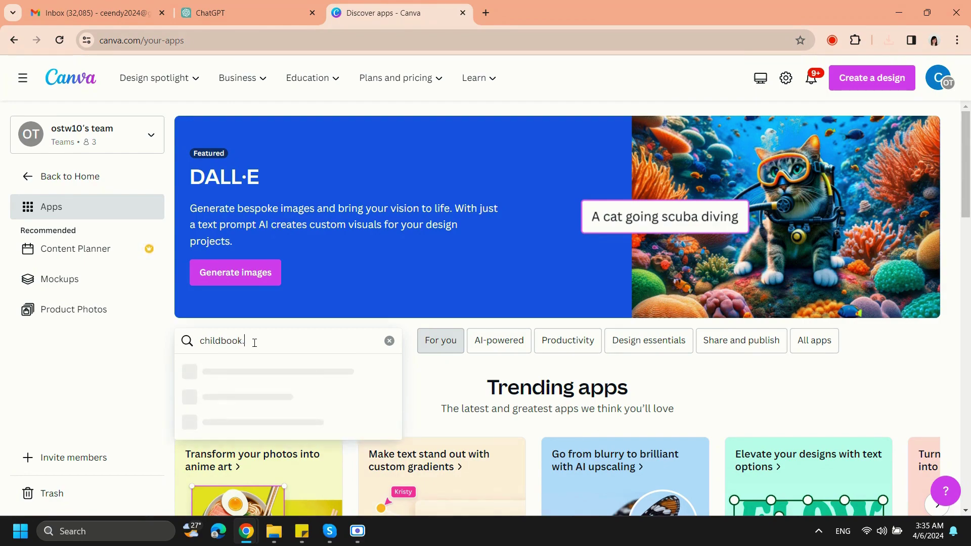
pyautogui.press('Return')
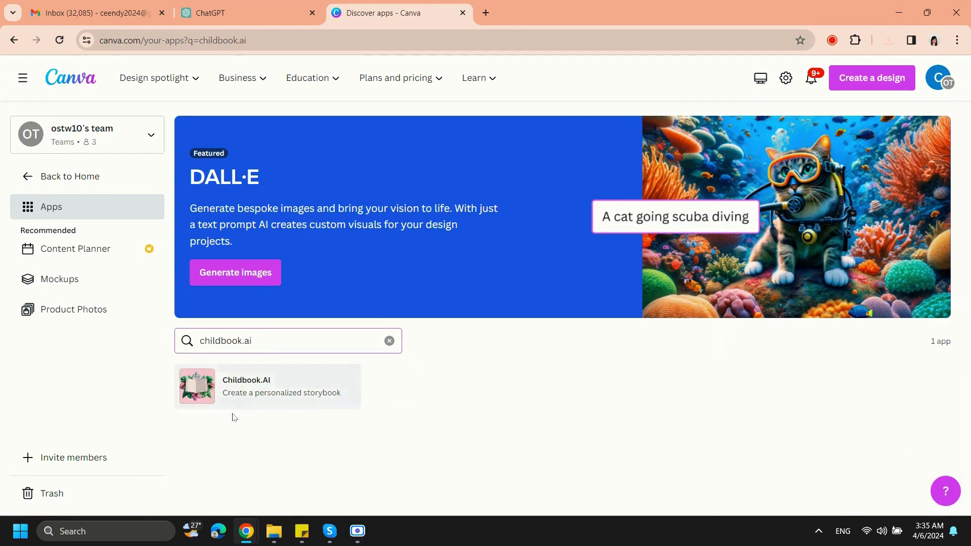
pyautogui.click(241, 387)
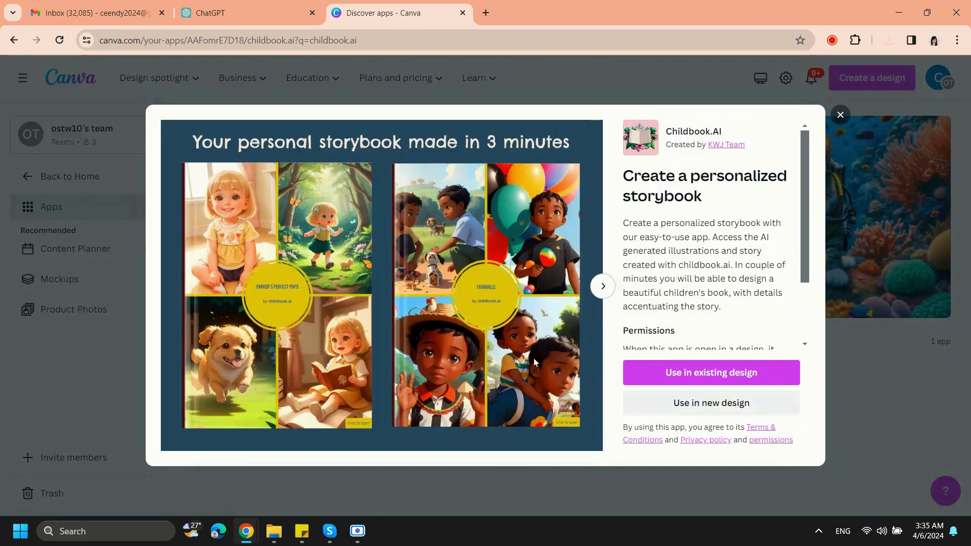
# - Create a custom-size design with Childbook.AI and start linking a childbook.ai account
pyautogui.click(736, 402)
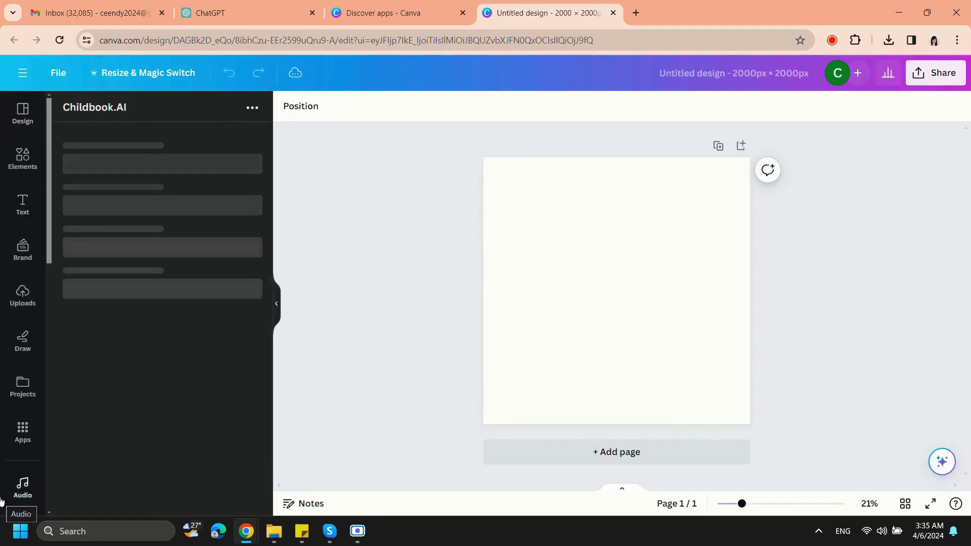
pyautogui.scroll(-3, 230, 432)
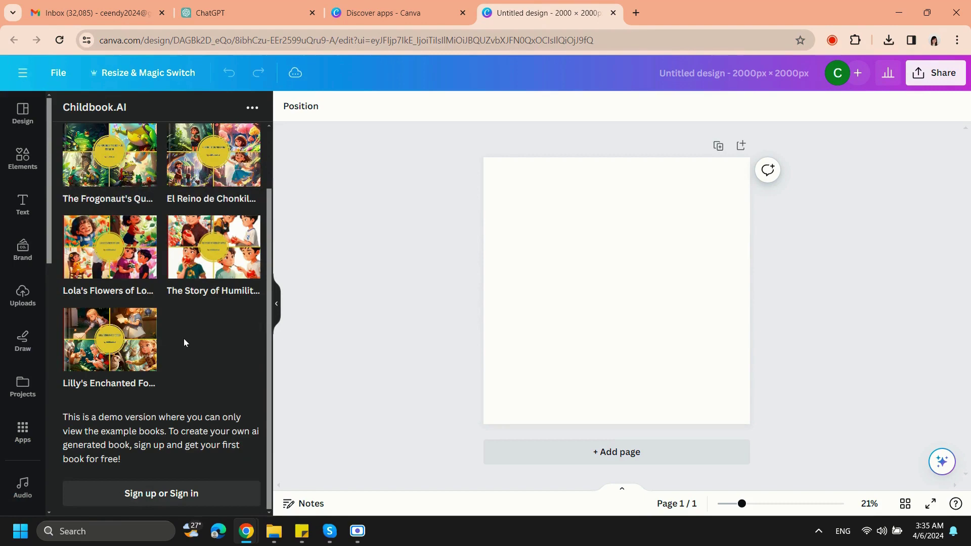
pyautogui.click(185, 490)
pyautogui.click(180, 394)
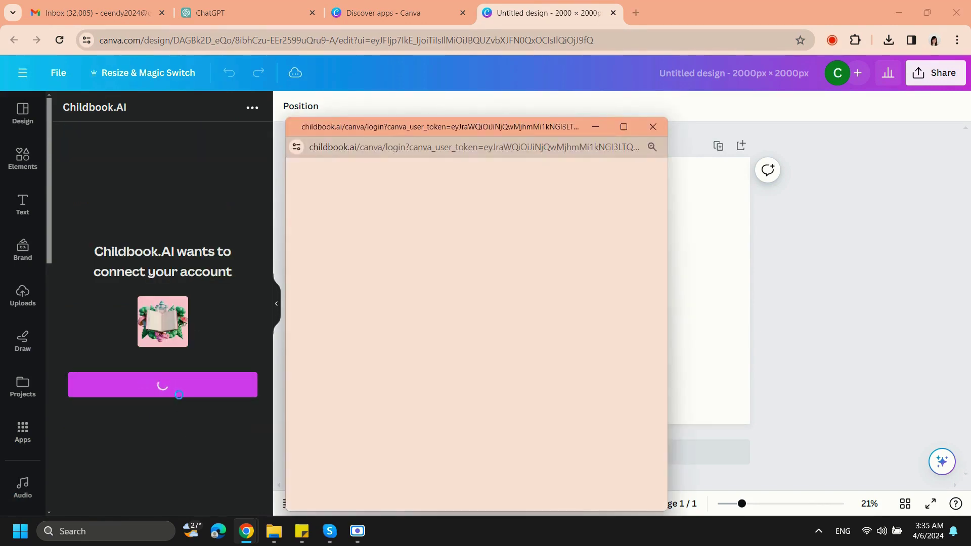
# - Connect the account to Canva via Google sign-in and bring up the create-link options
pyautogui.click(486, 455)
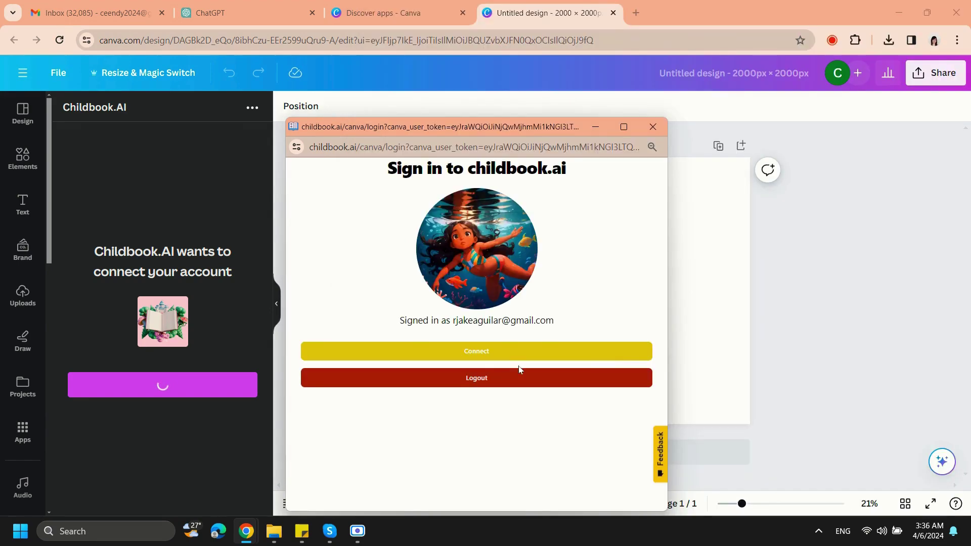
pyautogui.click(506, 354)
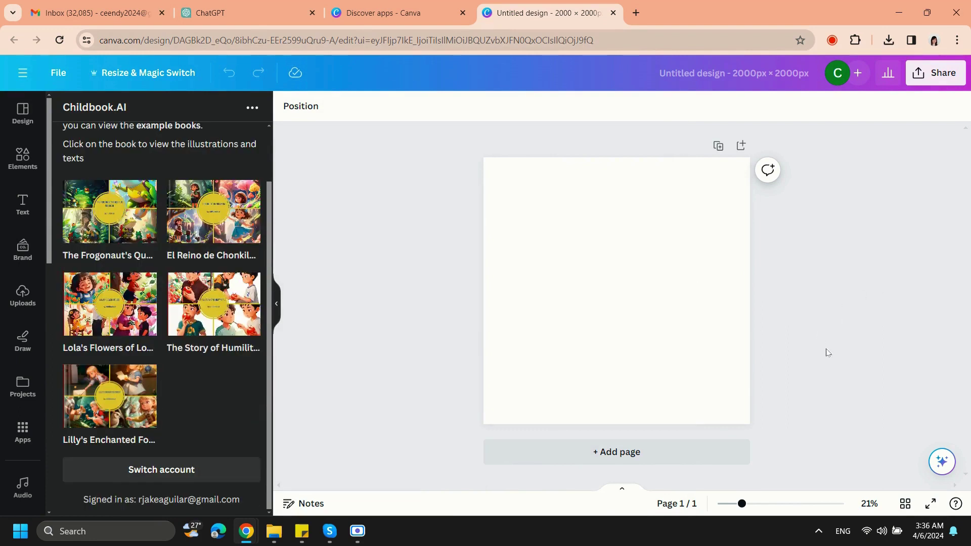
pyautogui.scroll(3, 153, 357)
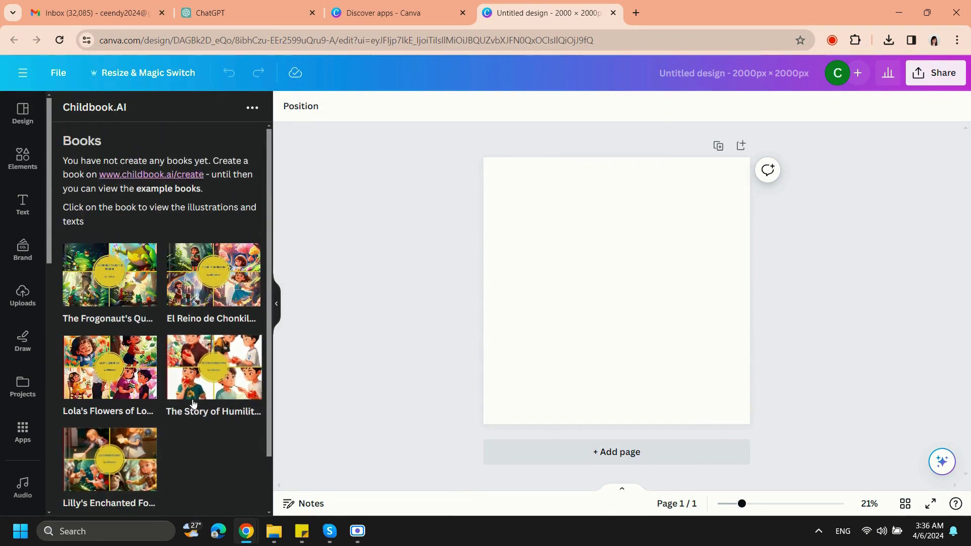
pyautogui.rightClick(186, 175)
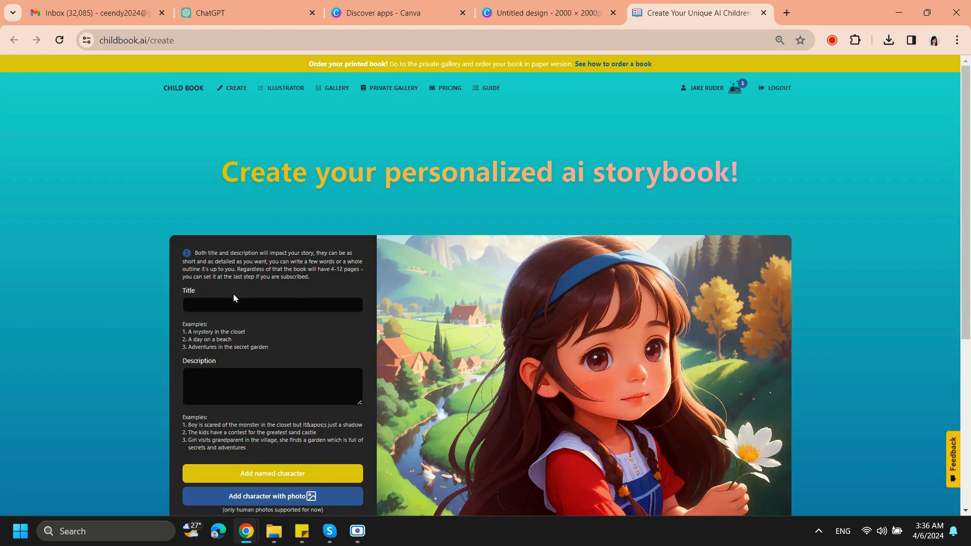
# - Enter the storybook title 'A day with my kite'
pyautogui.click(232, 305)
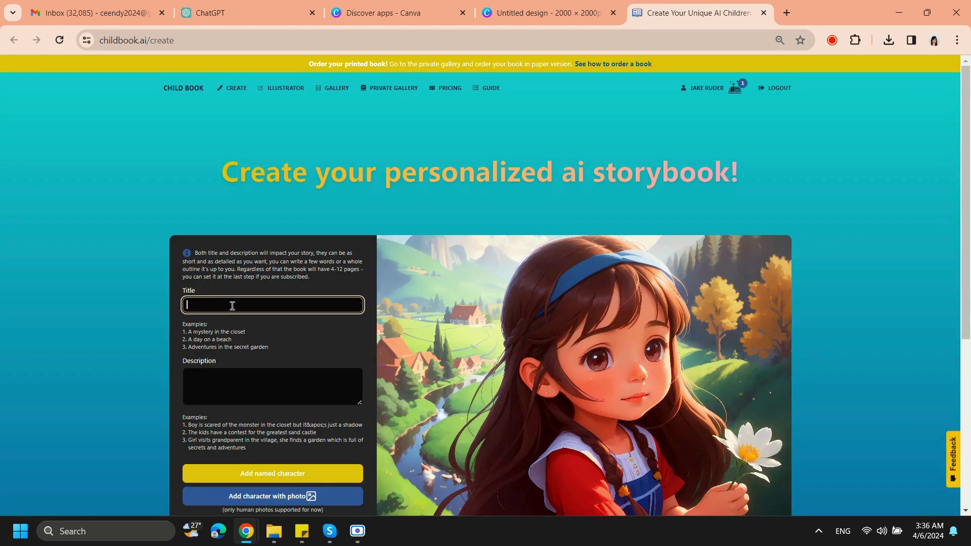
pyautogui.write('Ada')
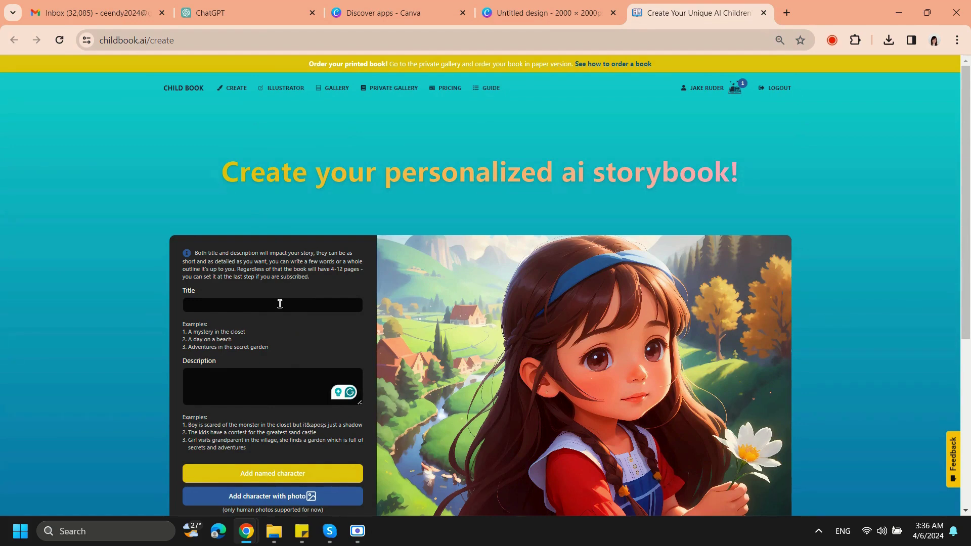
pyautogui.click(280, 304)
pyautogui.write('da')
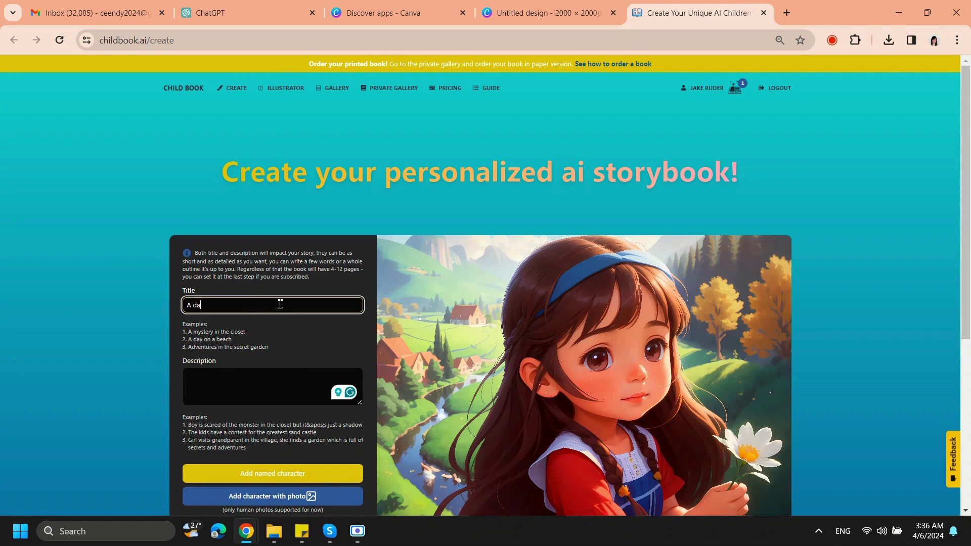
pyautogui.write('y with my ')
pyautogui.write('kkkkkkk')
pyautogui.press('BackSpace')
# - Write a description of John eagerly waiting to fly his kite and enjoying the day
pyautogui.click(283, 385)
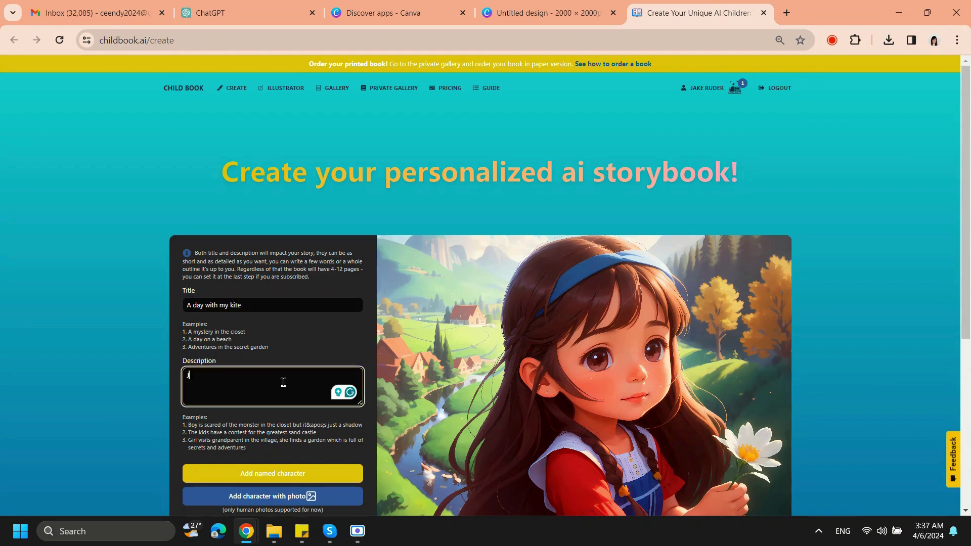
pyautogui.write('John')
pyautogui.write(' car')
pyautogui.write(' wait f')
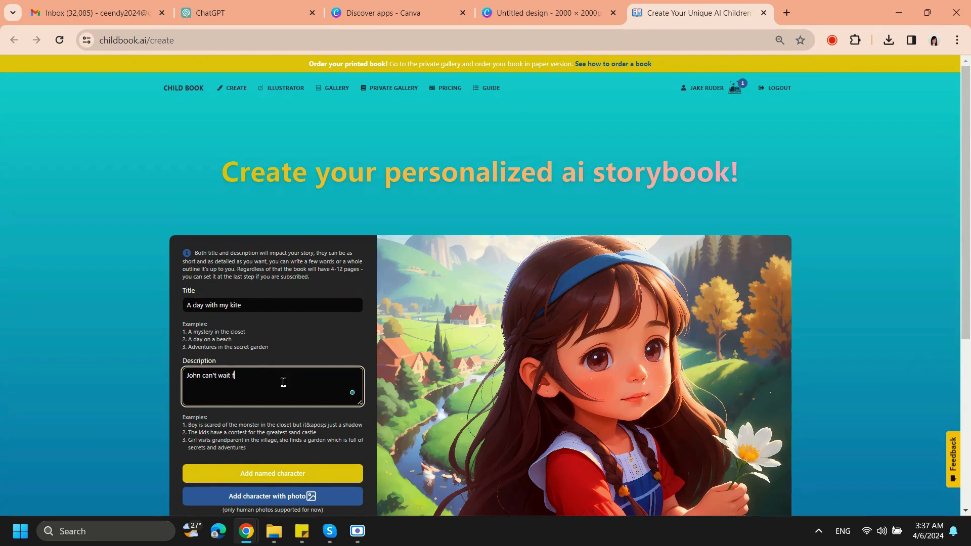
pyautogui.write('orthe')
pyautogui.write(' the')
pyautogui.write('end to')
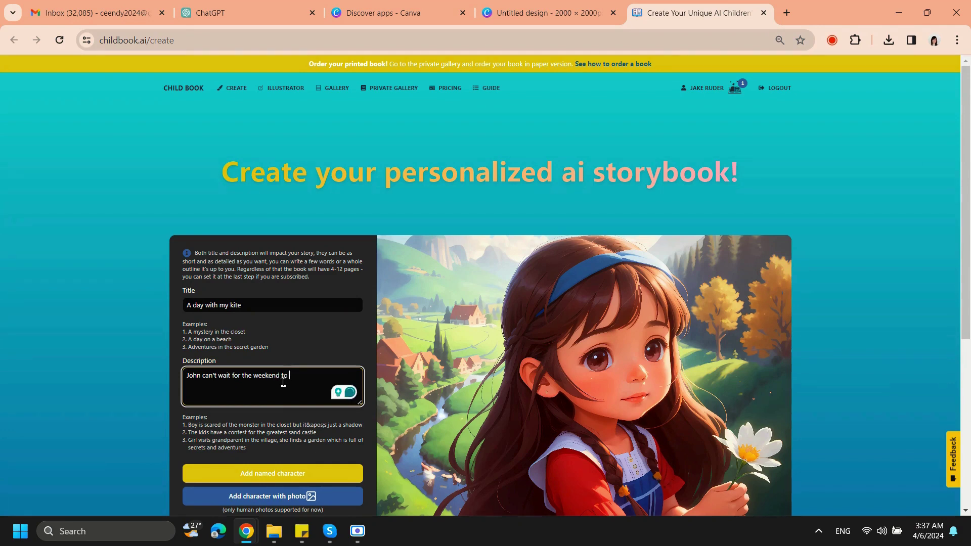
pyautogui.write(' fl')
pyautogui.press('BackSpace')
pyautogui.press('BackSpace')
pyautogui.write('k')
pyautogui.write('is ki')
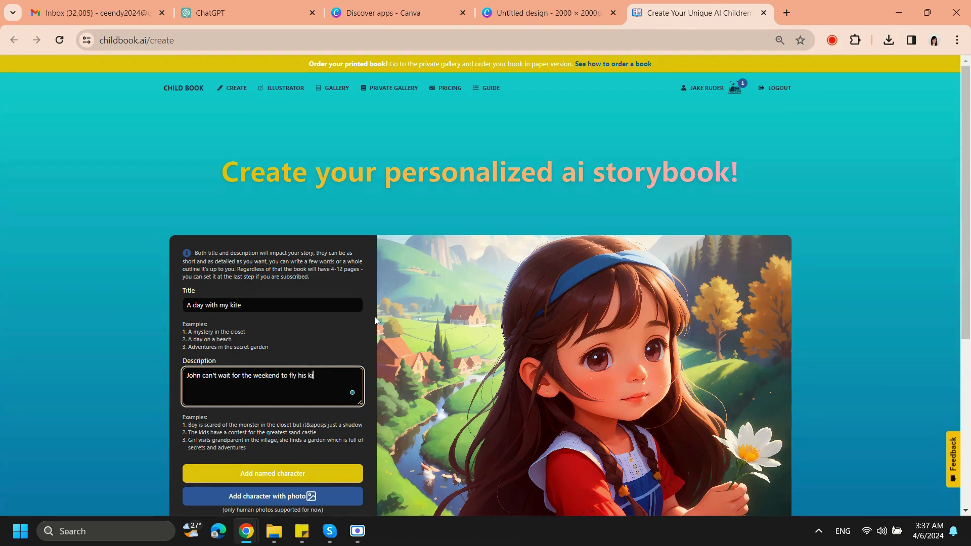
pyautogui.write('nd ')
pyautogui.write('we')
pyautogui.write('joy t')
pyautogui.write('he day')
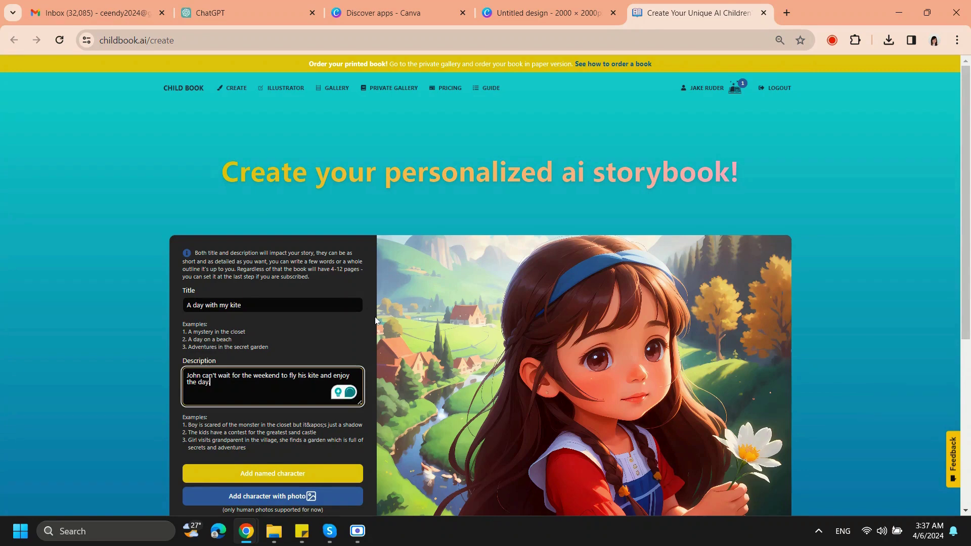
pyautogui.scroll(-2, 250, 365)
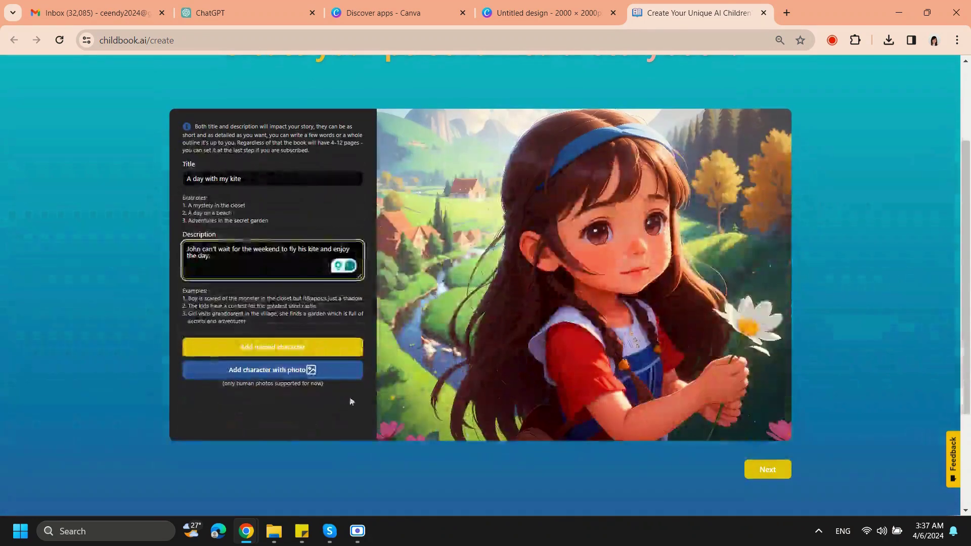
# - Add a named character called John
pyautogui.click(340, 349)
pyautogui.write('John')
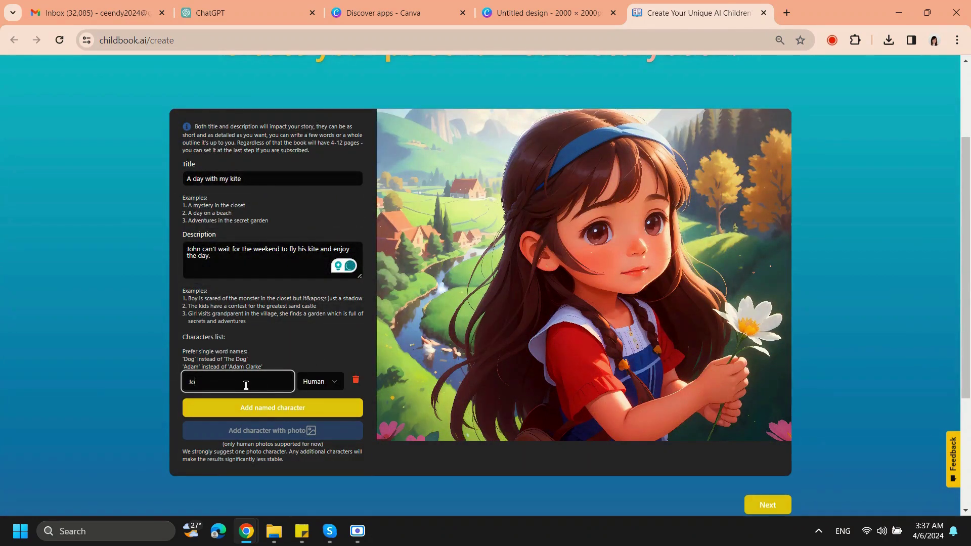
pyautogui.click(362, 438)
pyautogui.click(767, 505)
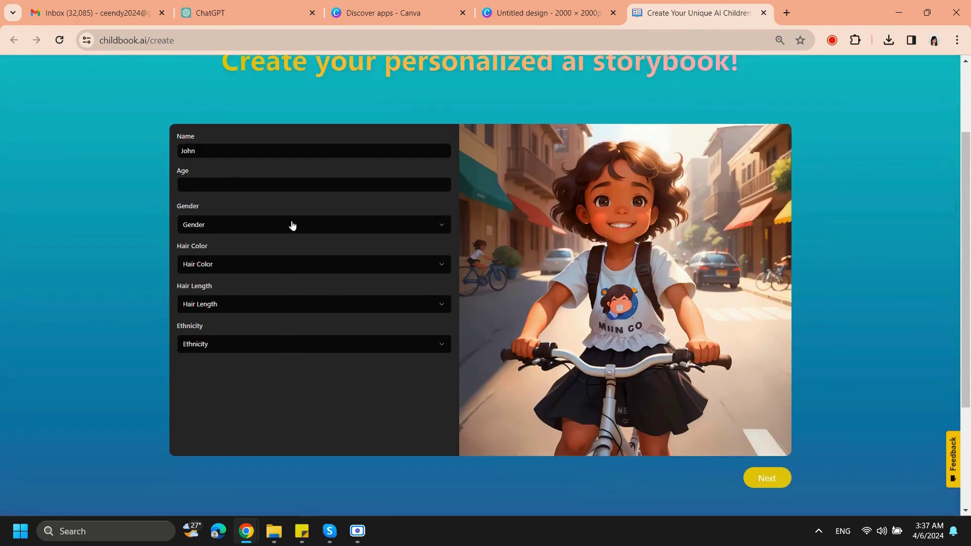
# - Make John a 9-year-old male with short black hair and Black ethnicity
pyautogui.click(273, 184)
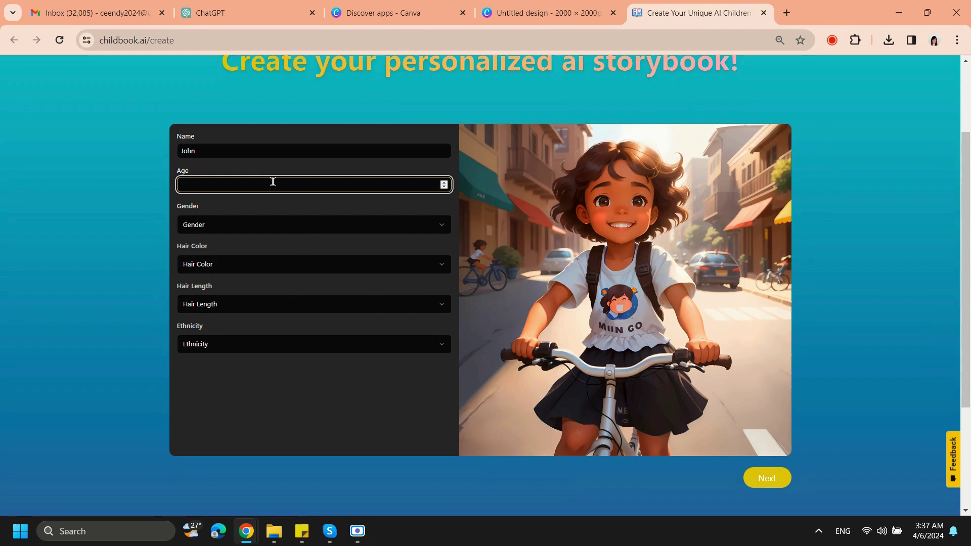
pyautogui.write('9')
pyautogui.click(310, 225)
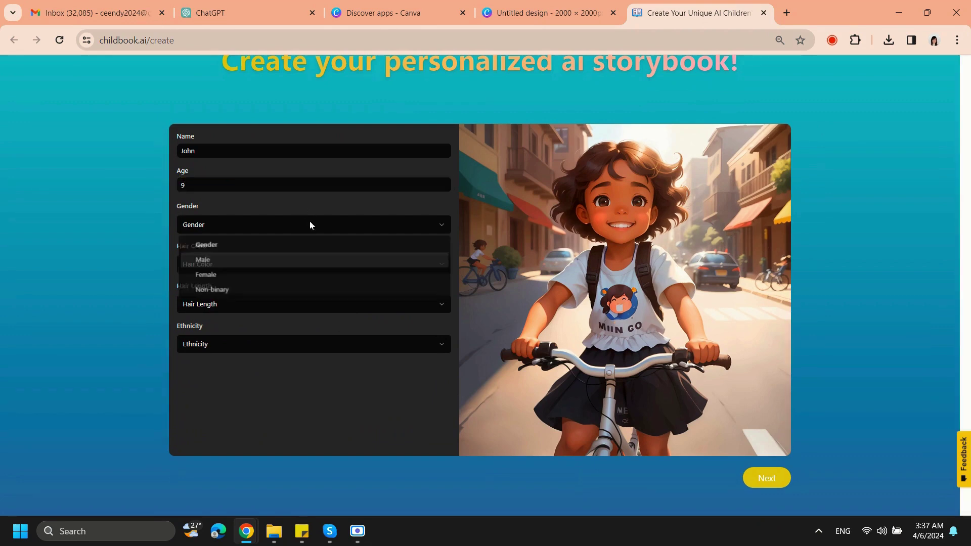
pyautogui.click(233, 261)
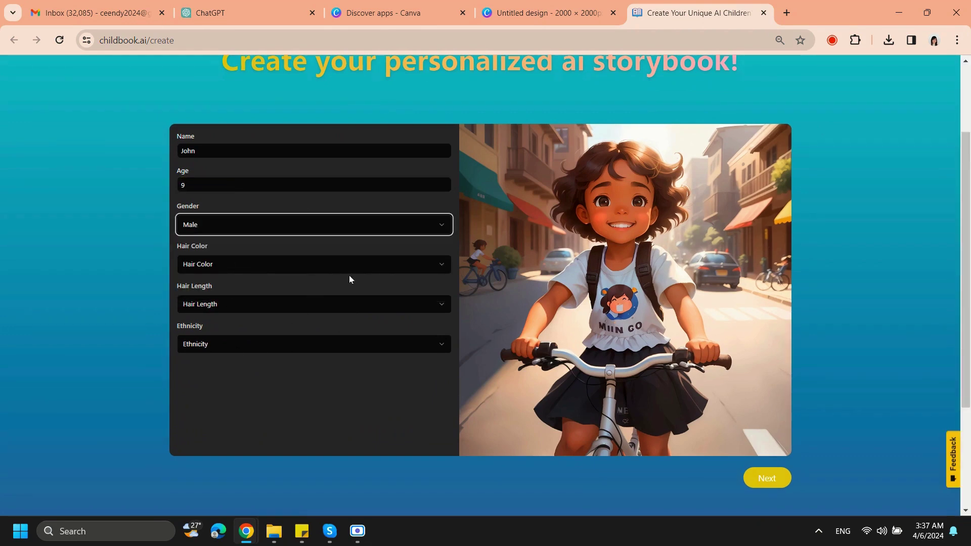
pyautogui.click(357, 264)
pyautogui.click(231, 305)
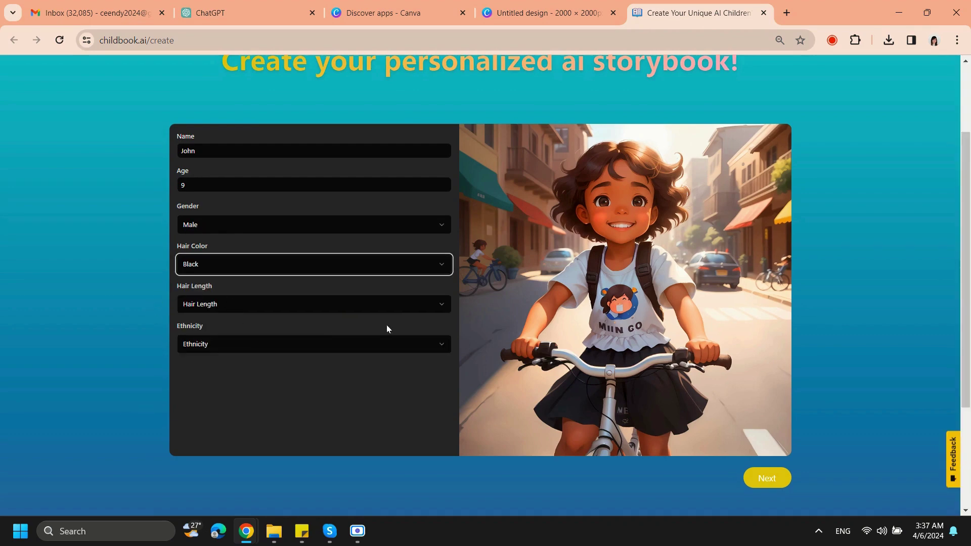
pyautogui.click(423, 305)
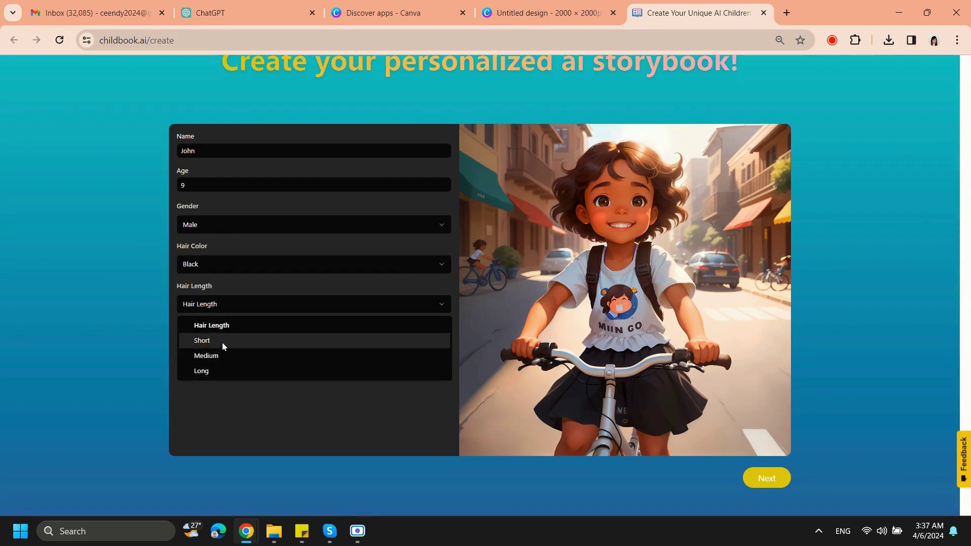
pyautogui.click(203, 340)
pyautogui.click(447, 349)
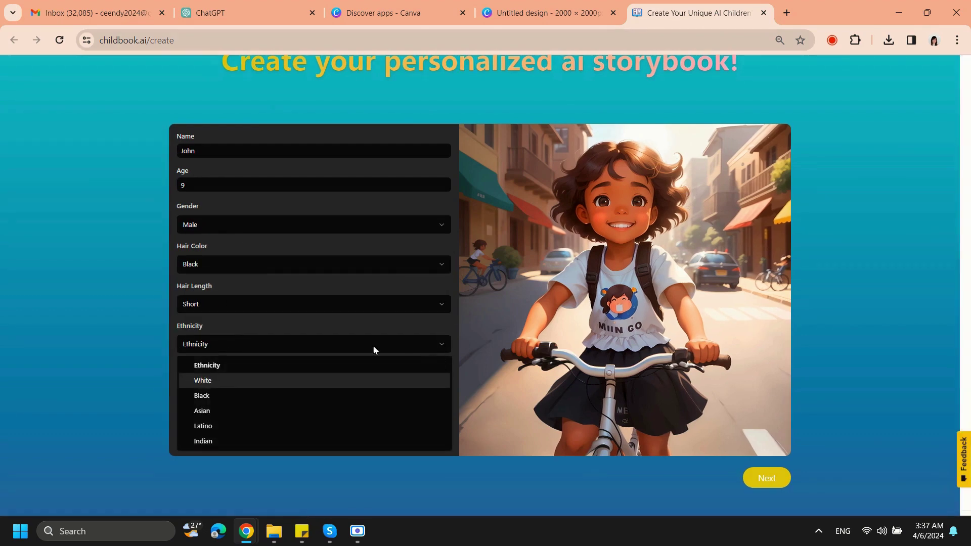
pyautogui.click(221, 395)
# - On the summary page, enable audiobook narration and create the book
pyautogui.click(762, 478)
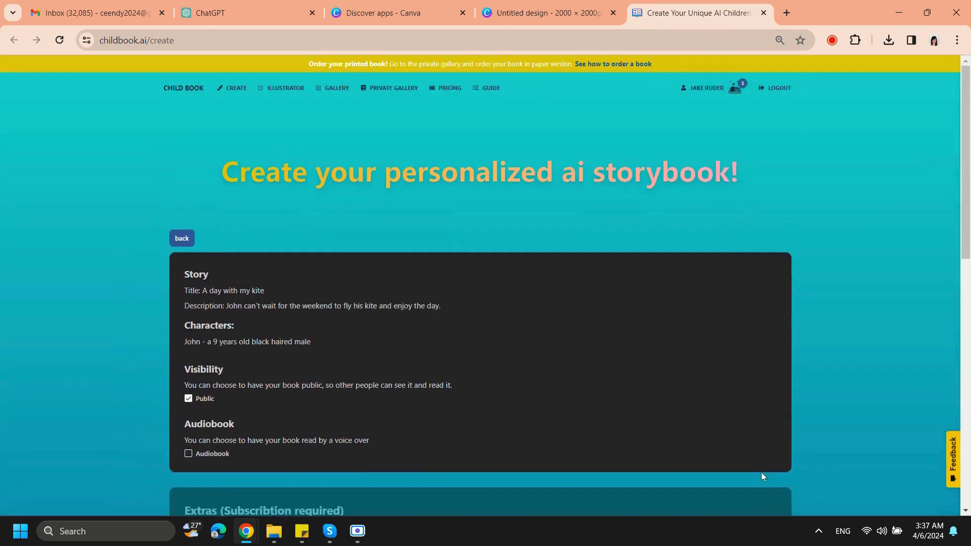
pyautogui.scroll(-2, 799, 240)
pyautogui.scroll(1, 805, 241)
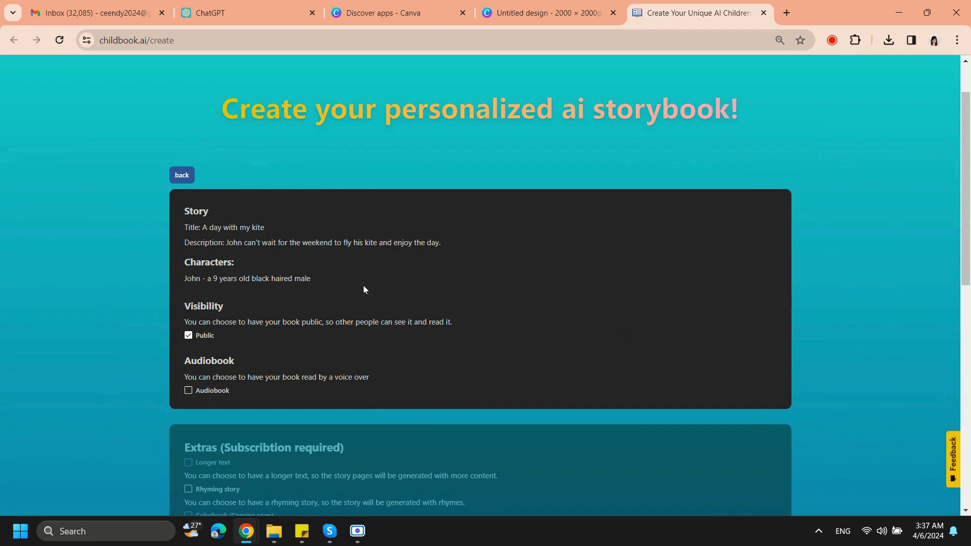
pyautogui.click(188, 390)
pyautogui.scroll(-5, 862, 356)
pyautogui.scroll(-5, 862, 339)
pyautogui.click(490, 348)
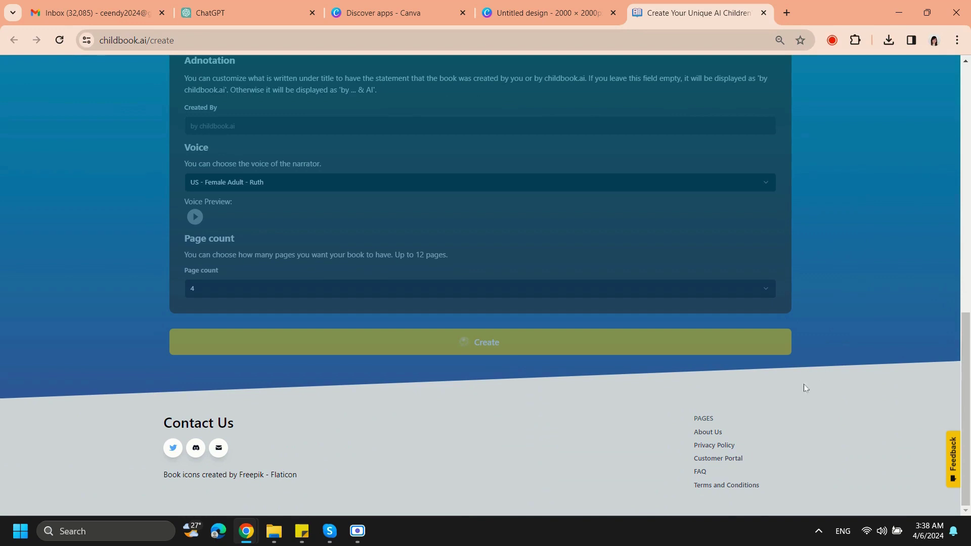
pyautogui.scroll(2, 808, 364)
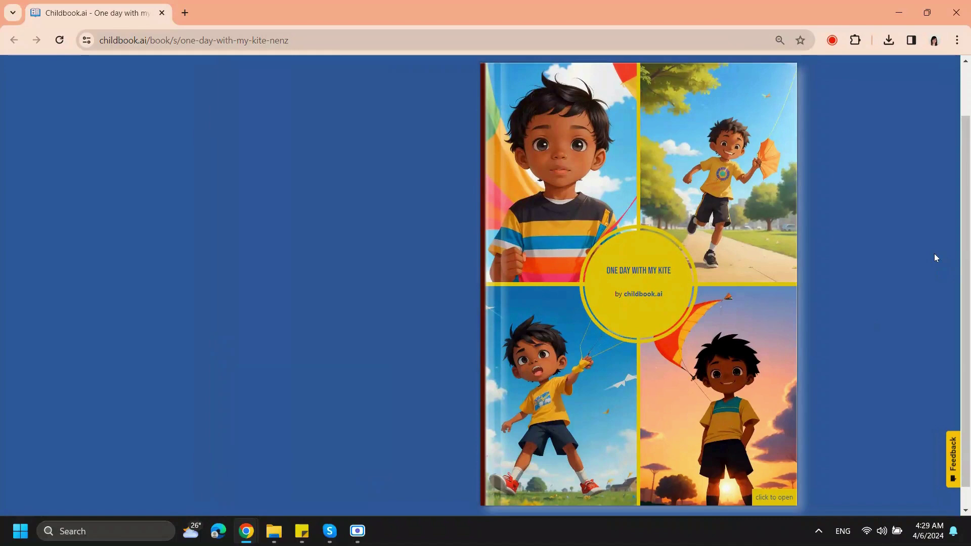
# - Open the 'One day with my kite' book and flip to the pages 3–4 spread
pyautogui.click(789, 499)
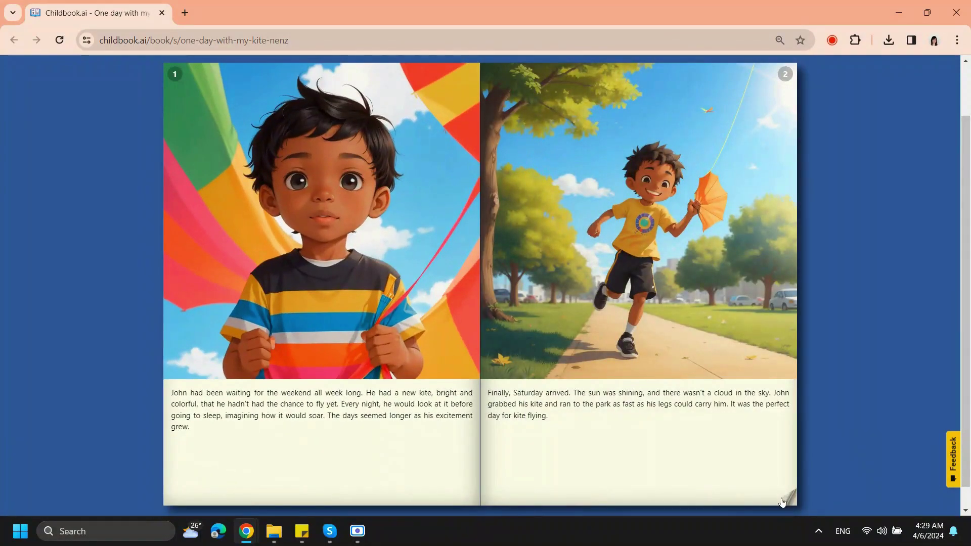
pyautogui.click(783, 501)
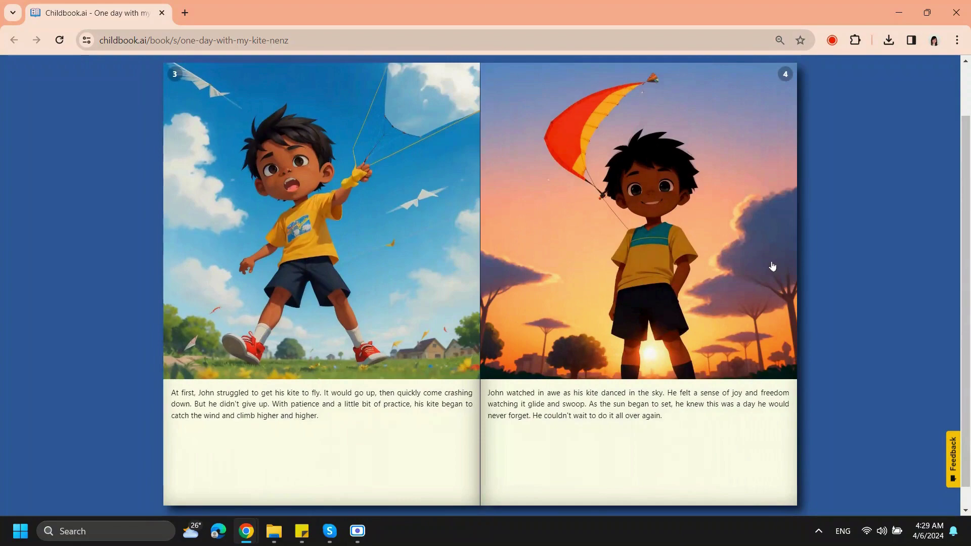